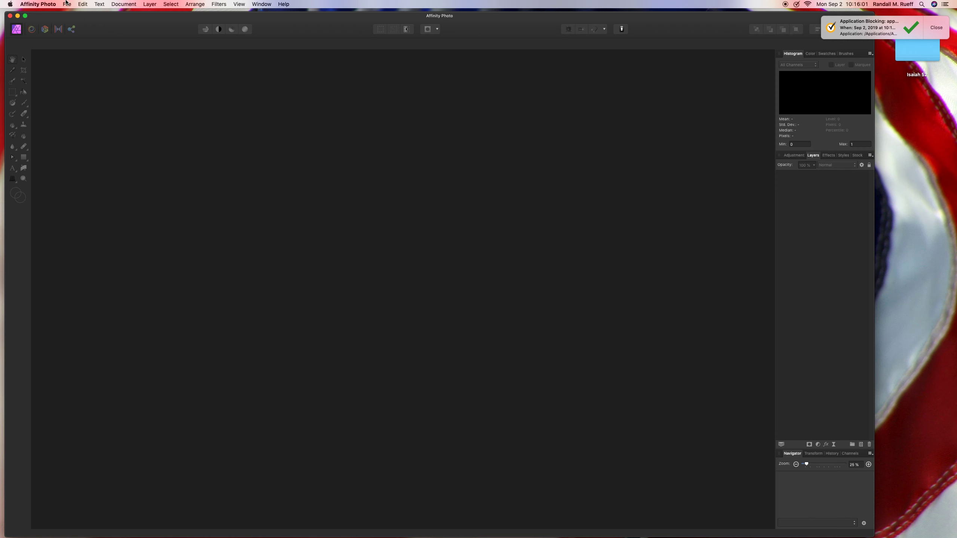
# - Open both Isaiah 52 (A) and Isaiah 52 (B) photos from the Desktop's Isaiah 52 folder
pyautogui.click(66, 4)
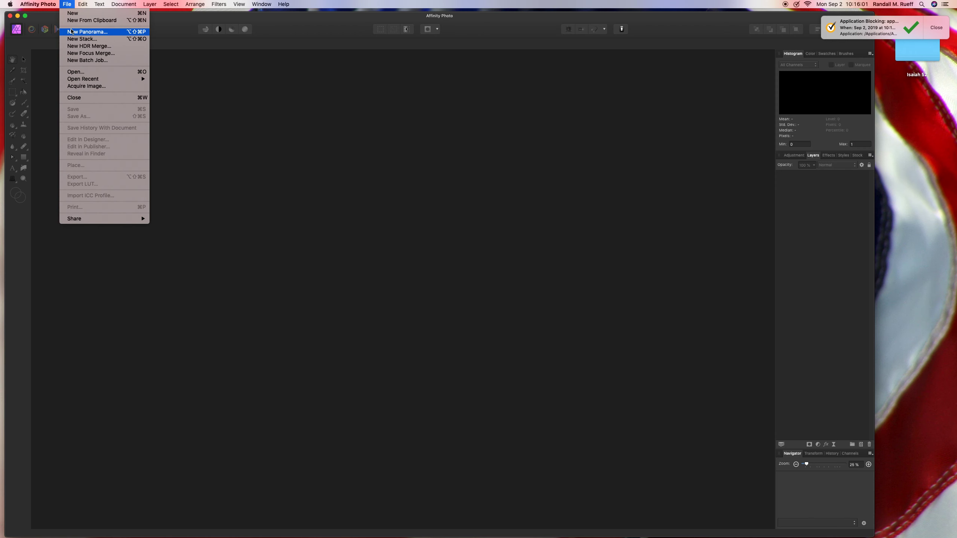
pyautogui.click(76, 72)
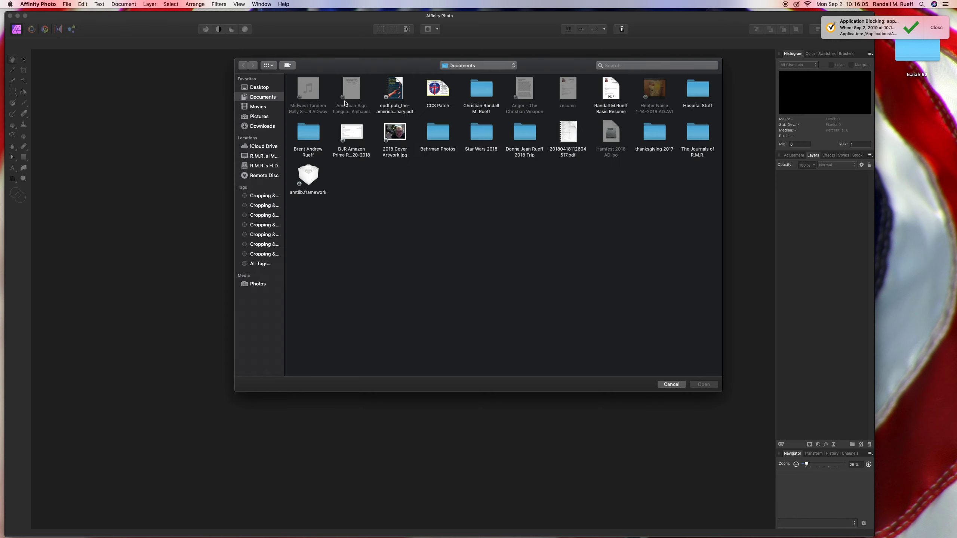
pyautogui.click(264, 87)
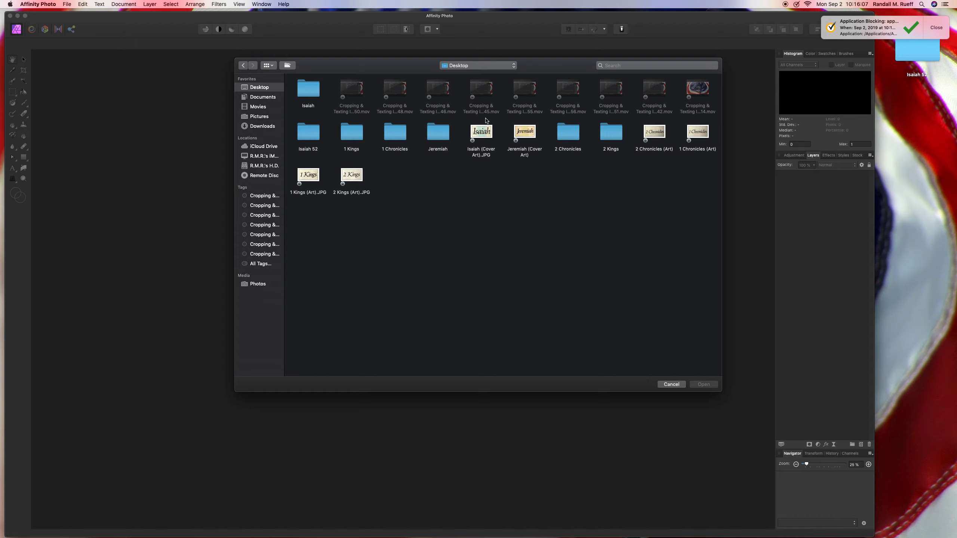
pyautogui.doubleClick(316, 136)
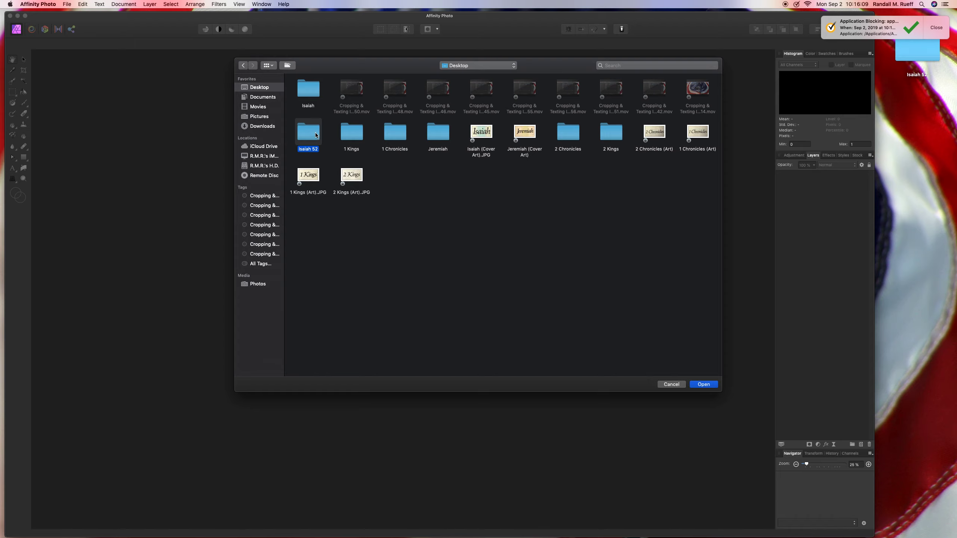
pyautogui.moveTo(304, 126); pyautogui.dragTo(356, 88)
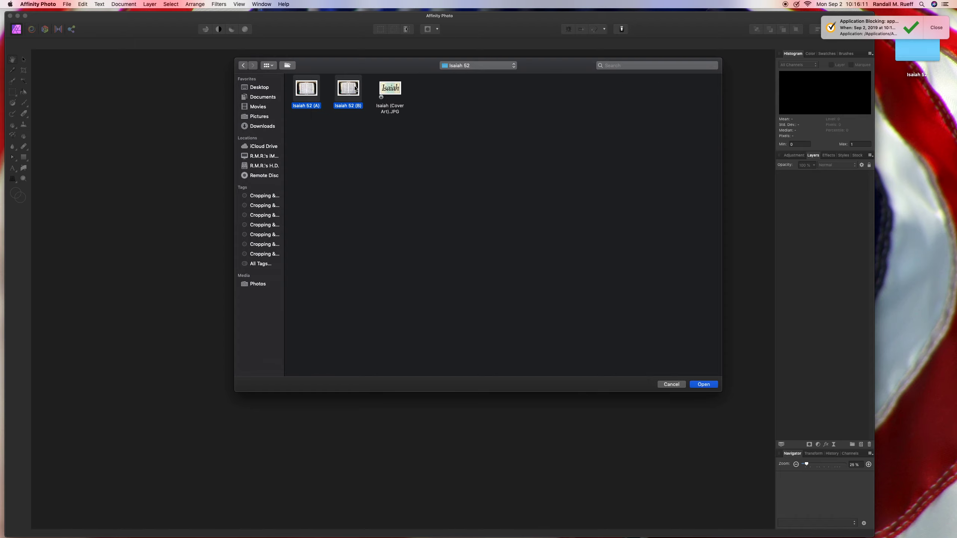
pyautogui.press('Return')
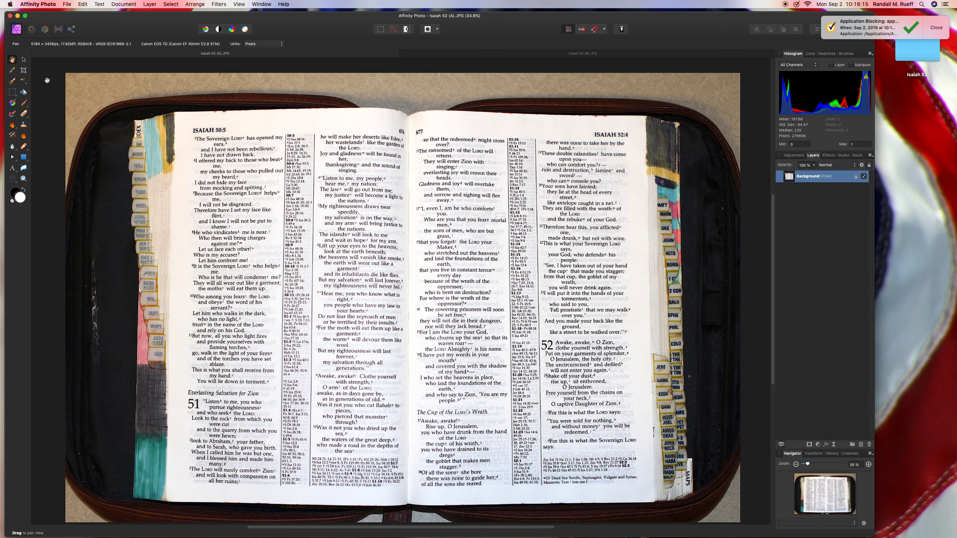
# - Crop the A photo to a 16:9 frame around Isaiah 52 verses 1–4 and save it
pyautogui.click(23, 71)
pyautogui.moveTo(66, 106)
pyautogui.mouseDown()
pyautogui.moveTo(254, 252)
pyautogui.moveTo(415, 442)
pyautogui.mouseUp()
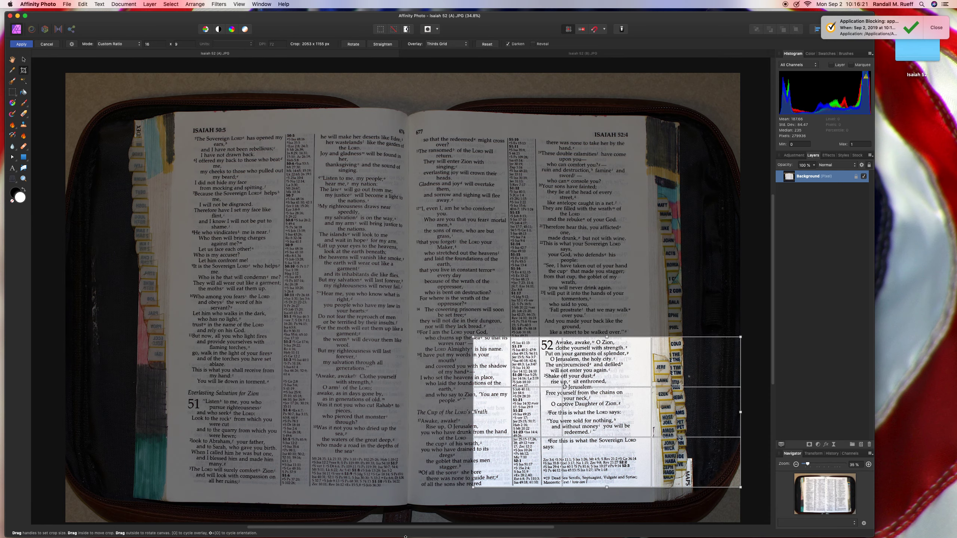
pyautogui.moveTo(473, 488); pyautogui.dragTo(507, 404)
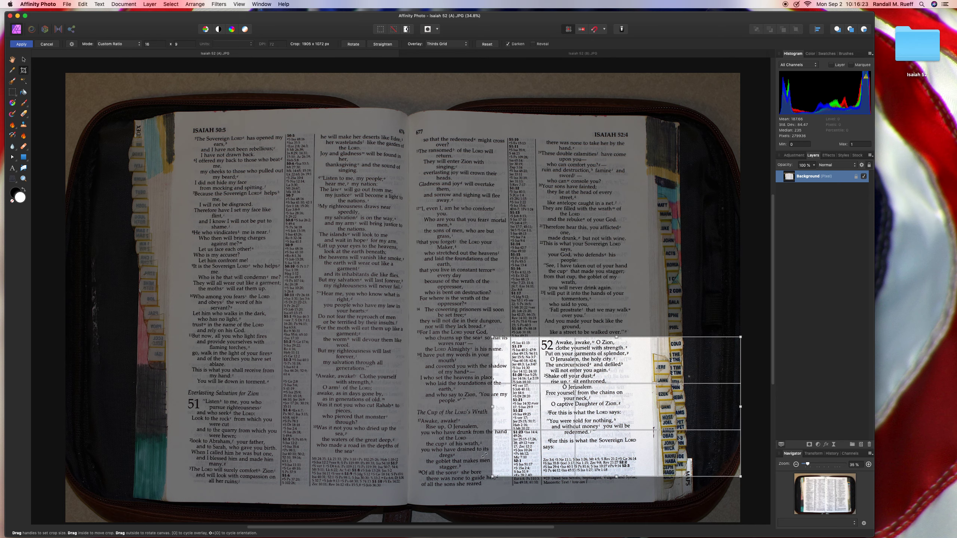
pyautogui.moveTo(641, 369); pyautogui.dragTo(622, 367)
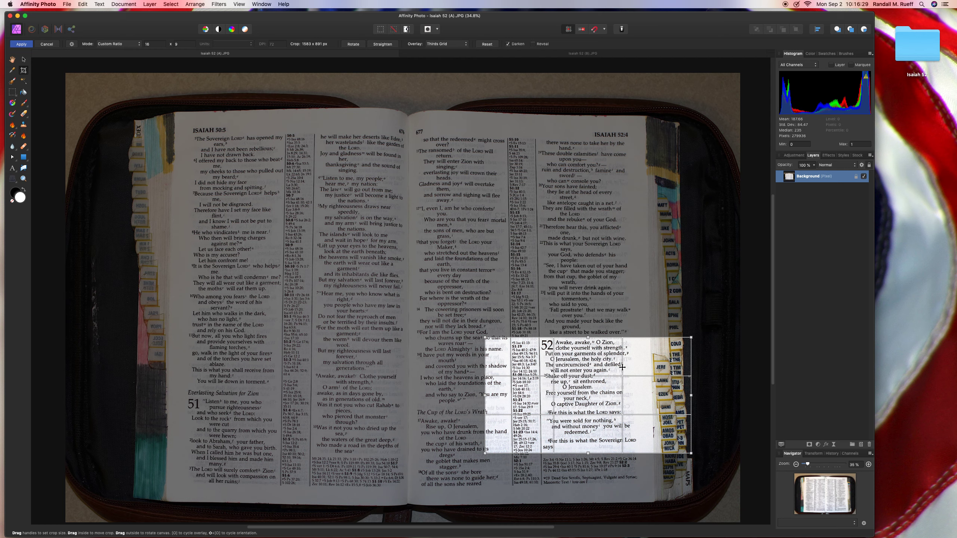
pyautogui.press('Return')
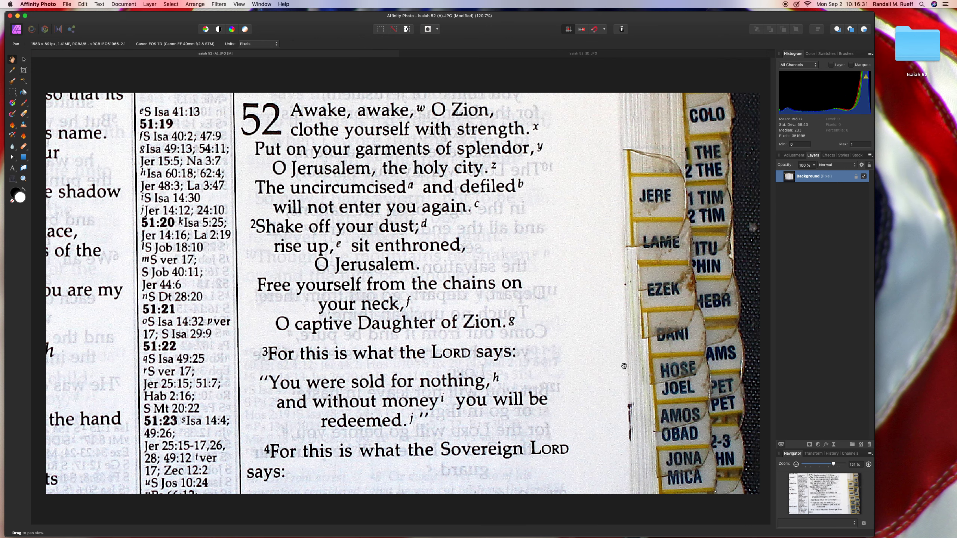
pyautogui.press('super+s')
pyautogui.click(29, 162)
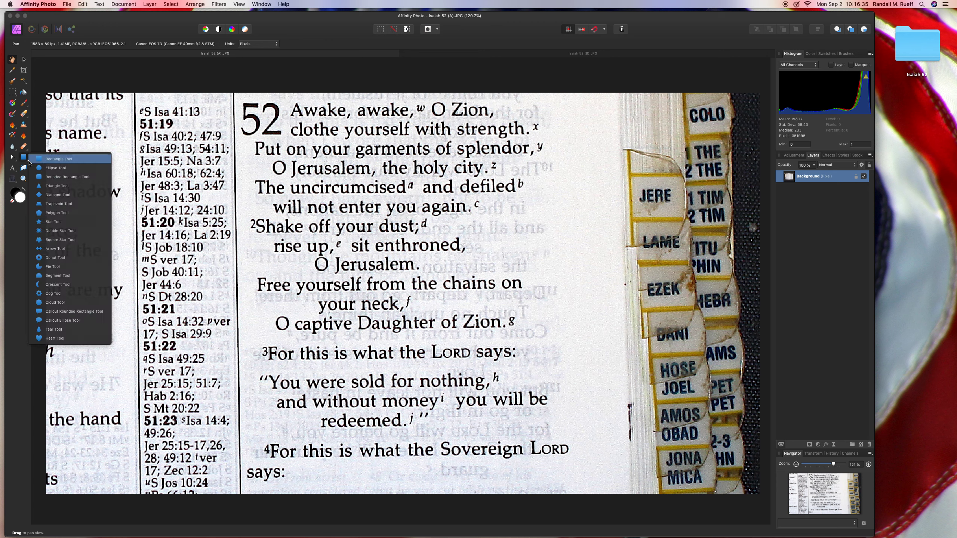
# - Draw a rectangle covering the photo's left strip and give it a blue fill
pyautogui.moveTo(41, 86); pyautogui.dragTo(230, 518)
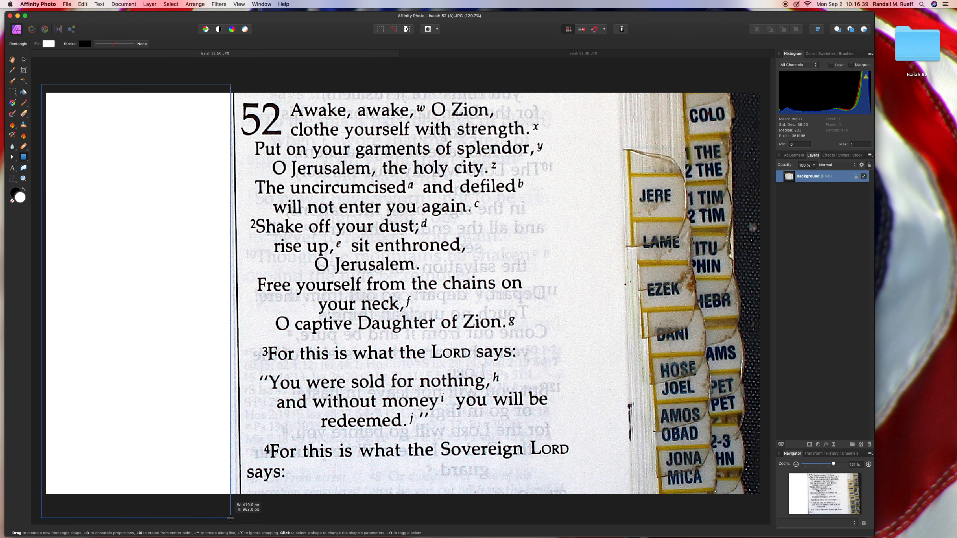
pyautogui.moveTo(230, 518); pyautogui.dragTo(232, 518)
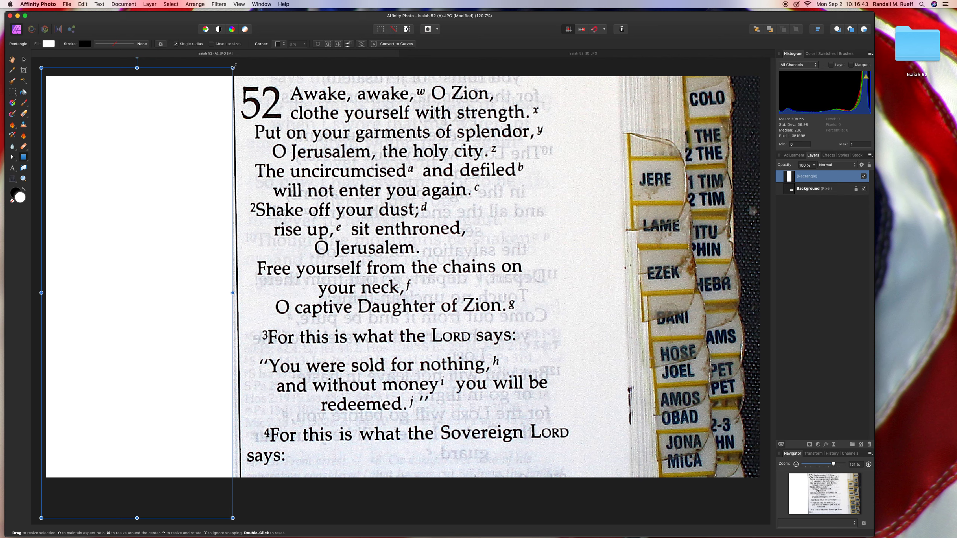
pyautogui.moveTo(233, 67); pyautogui.dragTo(274, 102)
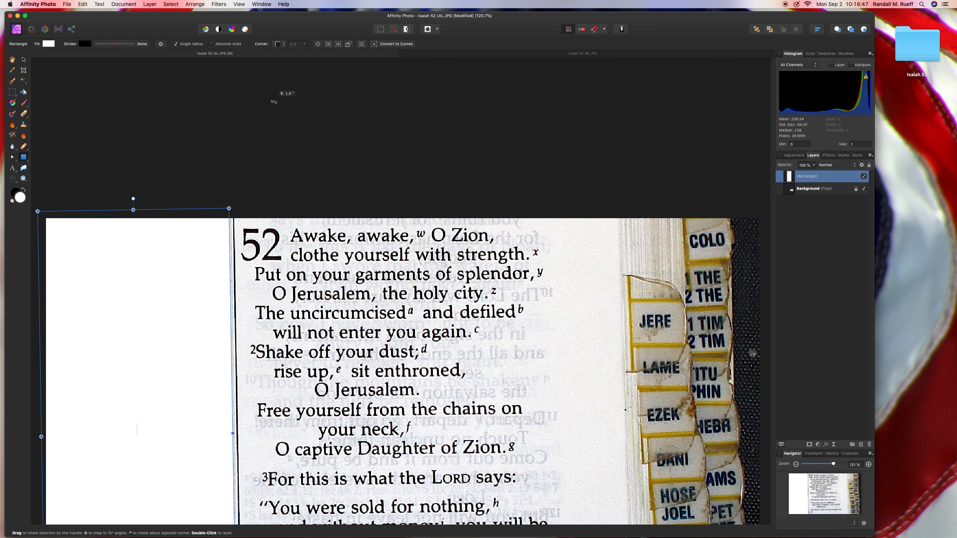
pyautogui.click(12, 59)
pyautogui.scroll(-5, 32, 66)
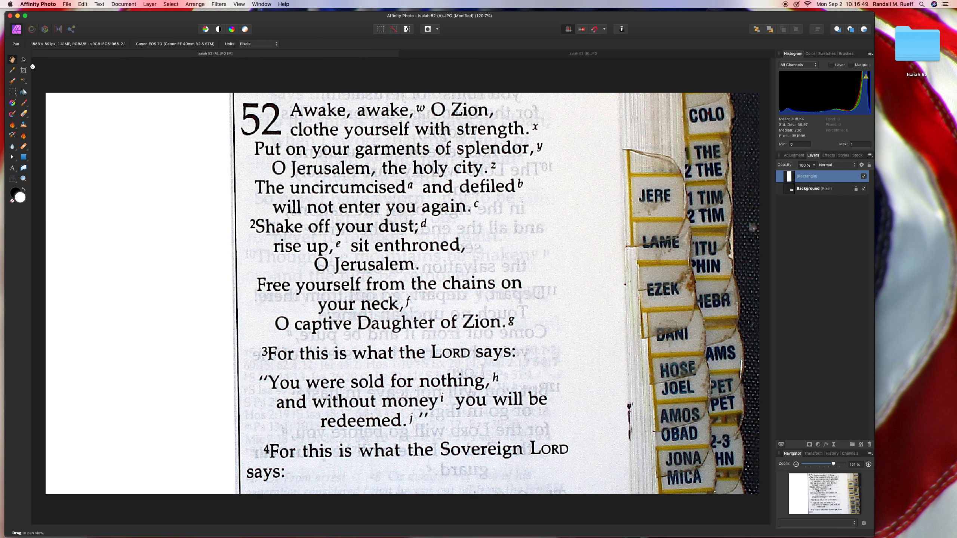
pyautogui.click(24, 59)
pyautogui.click(49, 44)
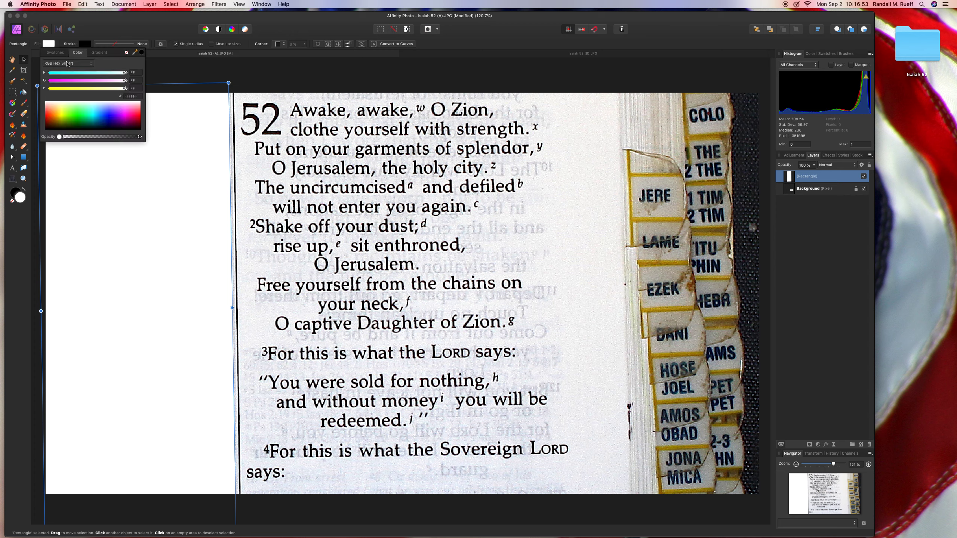
pyautogui.click(104, 115)
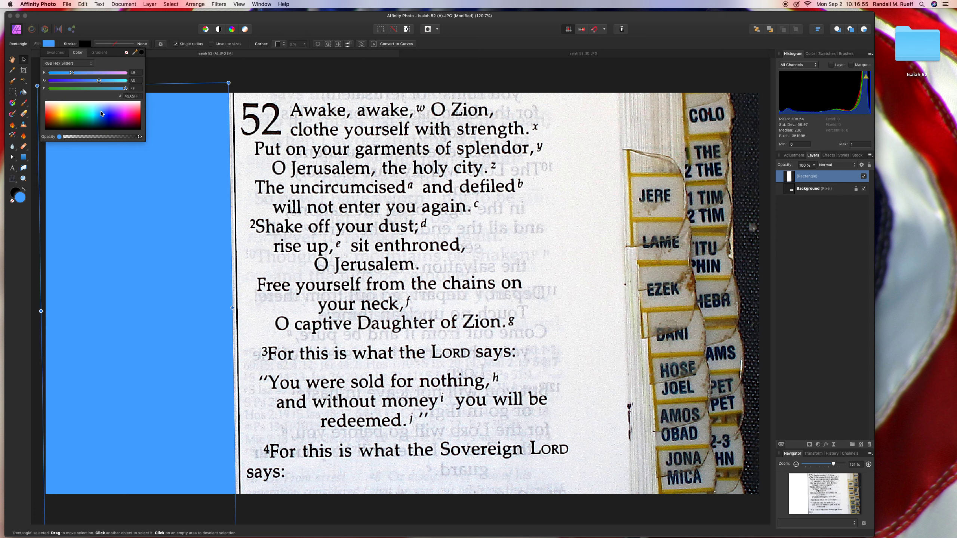
pyautogui.click(181, 80)
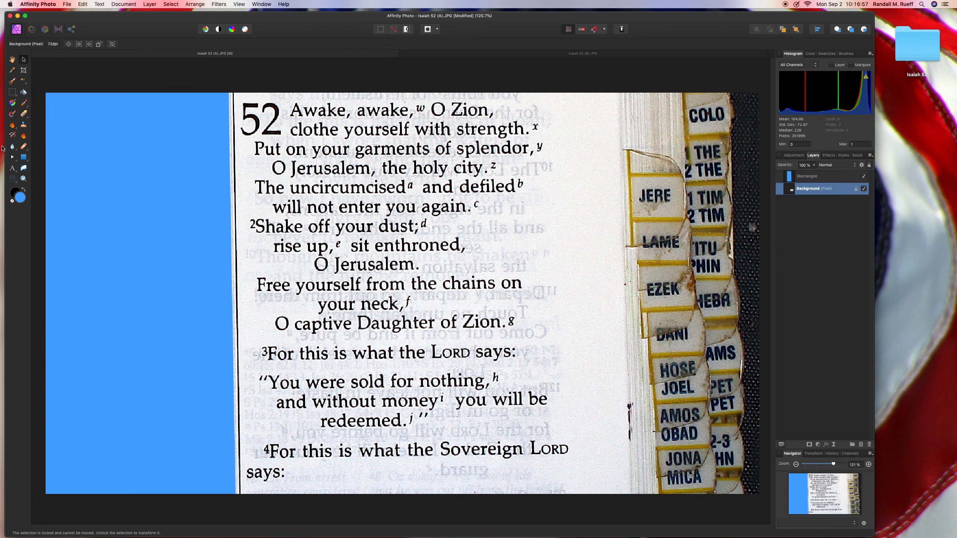
pyautogui.click(12, 170)
# - Add a centred, white 'Isaiah 52 1 - 4' text label on the blue panel
pyautogui.moveTo(69, 212); pyautogui.dragTo(98, 236)
pyautogui.write('Isaiah ')
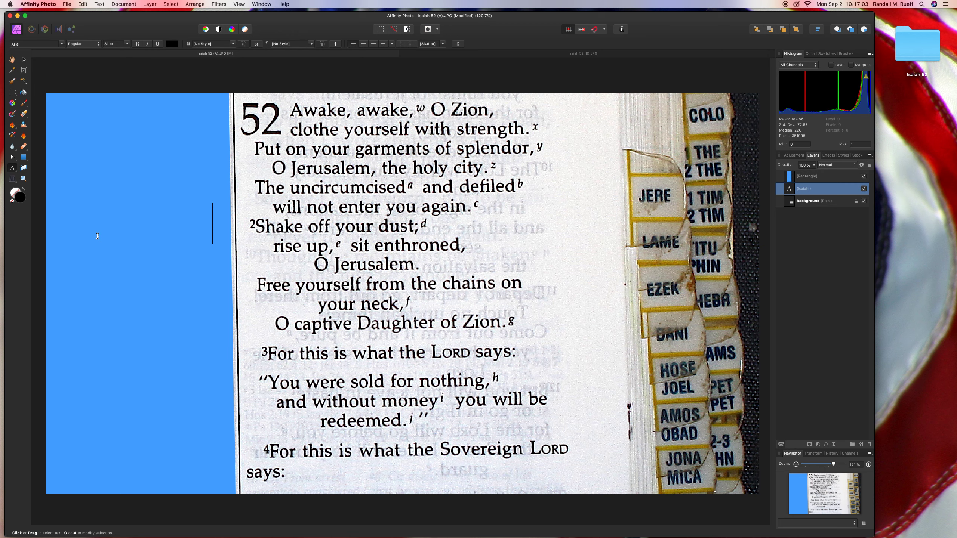
pyautogui.write('521 - ')
pyautogui.write('1 -')
pyautogui.press('super+a')
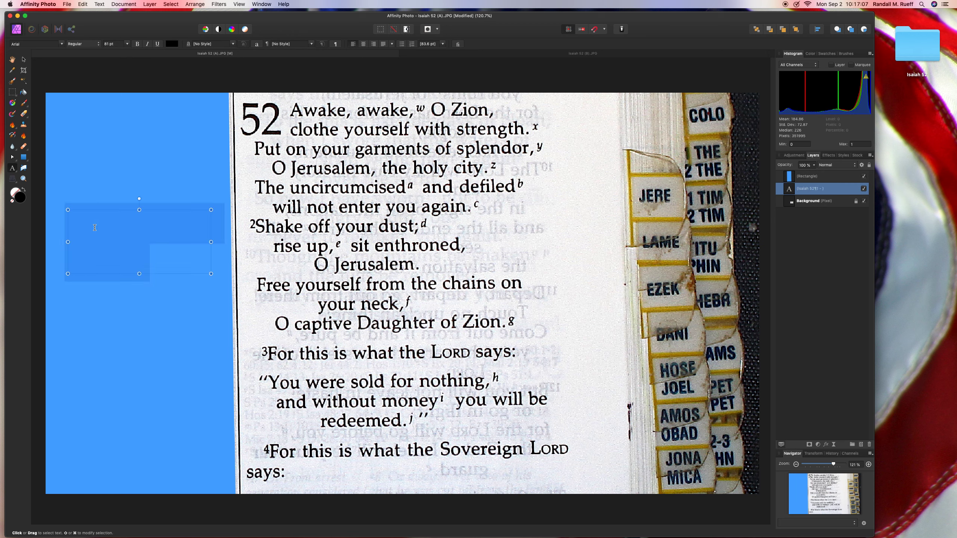
pyautogui.click(364, 44)
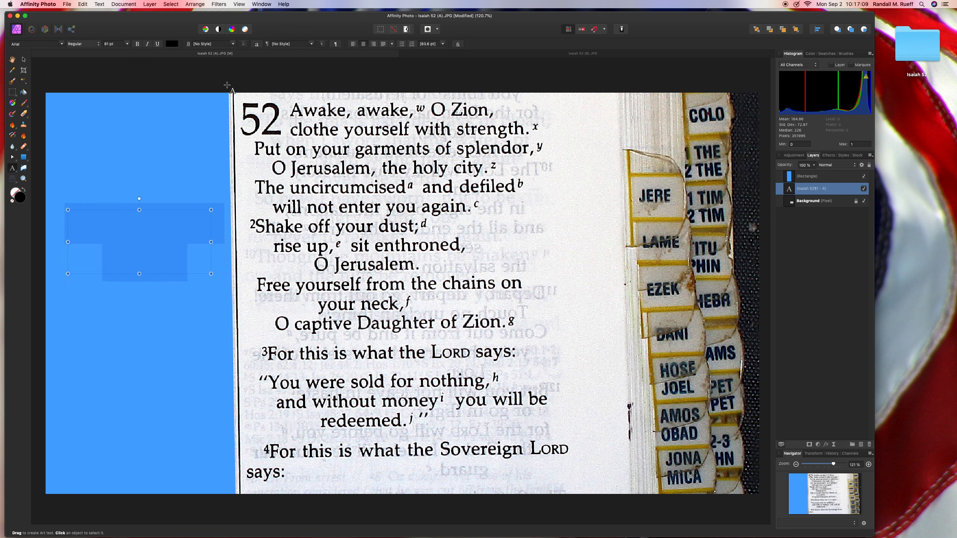
pyautogui.click(171, 44)
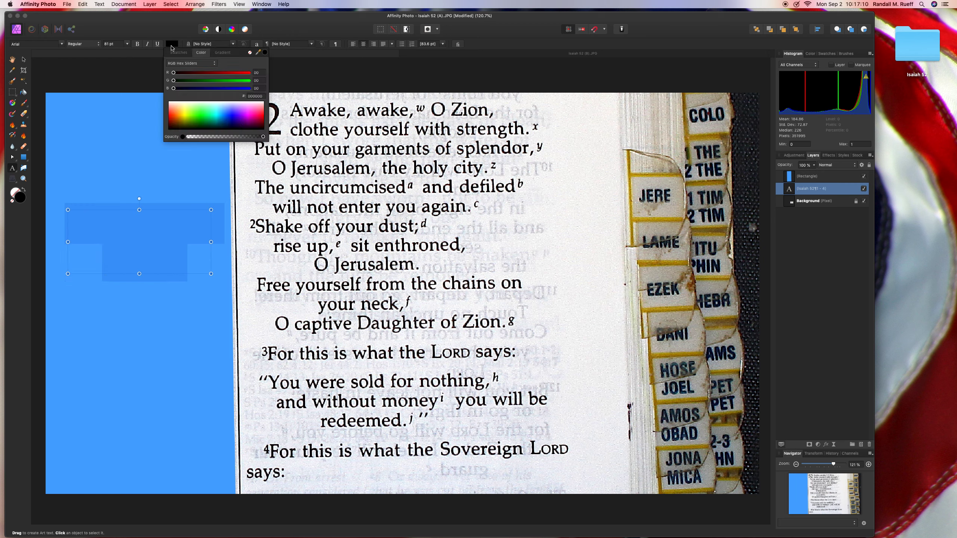
pyautogui.click(193, 102)
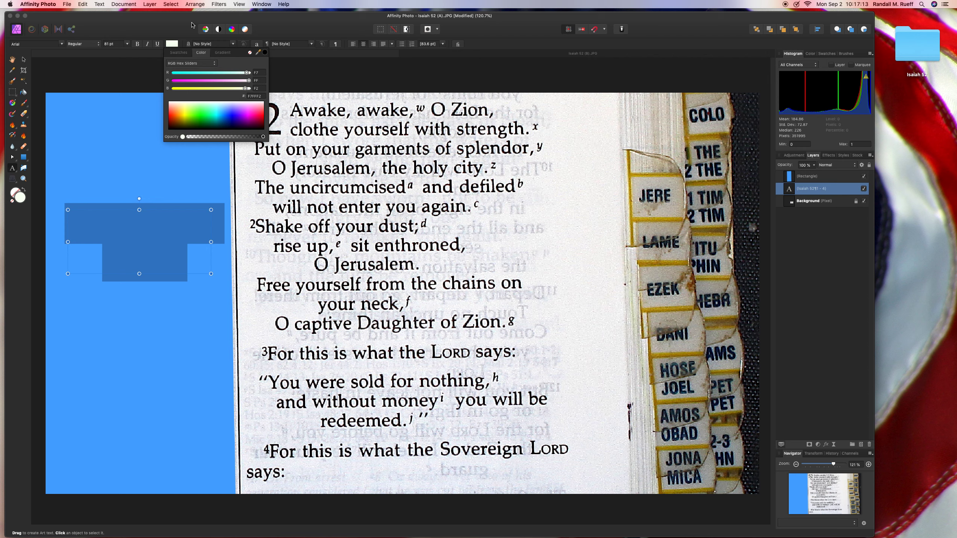
# - Bring the label to the front, enlarge it and centre it on the panel
pyautogui.click(194, 4)
pyautogui.click(205, 42)
pyautogui.press('v')
pyautogui.moveTo(120, 226); pyautogui.dragTo(109, 227)
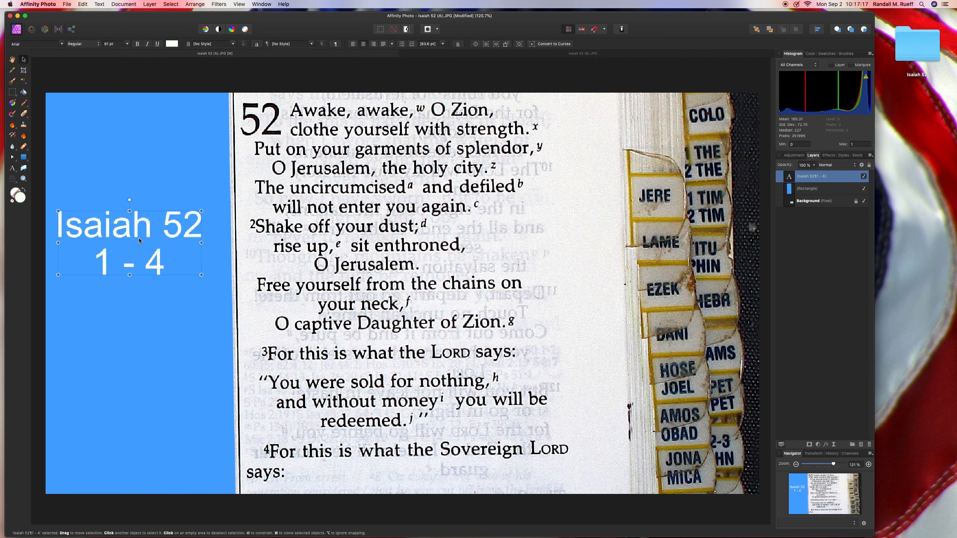
pyautogui.moveTo(202, 276); pyautogui.dragTo(217, 282)
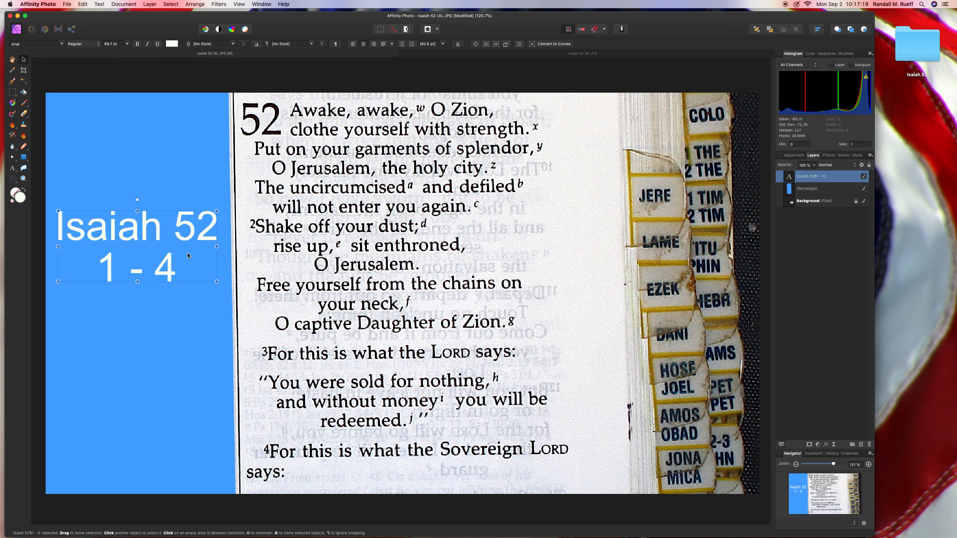
pyautogui.moveTo(179, 246); pyautogui.dragTo(180, 288)
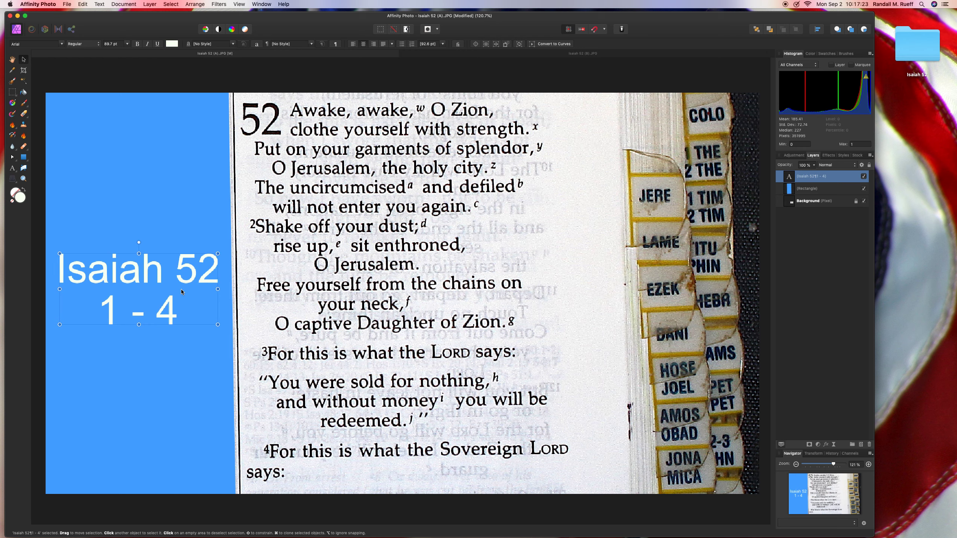
pyautogui.click(165, 81)
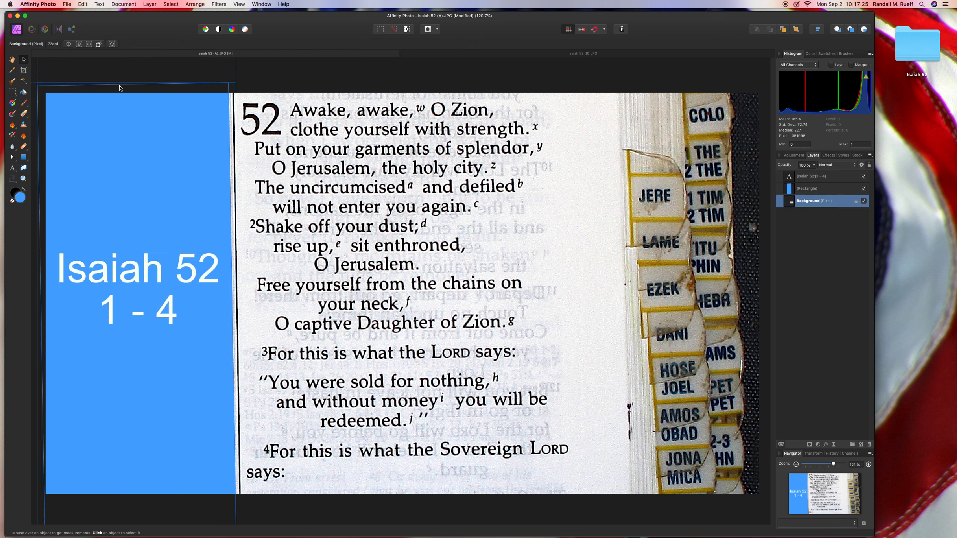
# - Save the A photo flattened and close it
pyautogui.press('super+s')
pyautogui.click(451, 173)
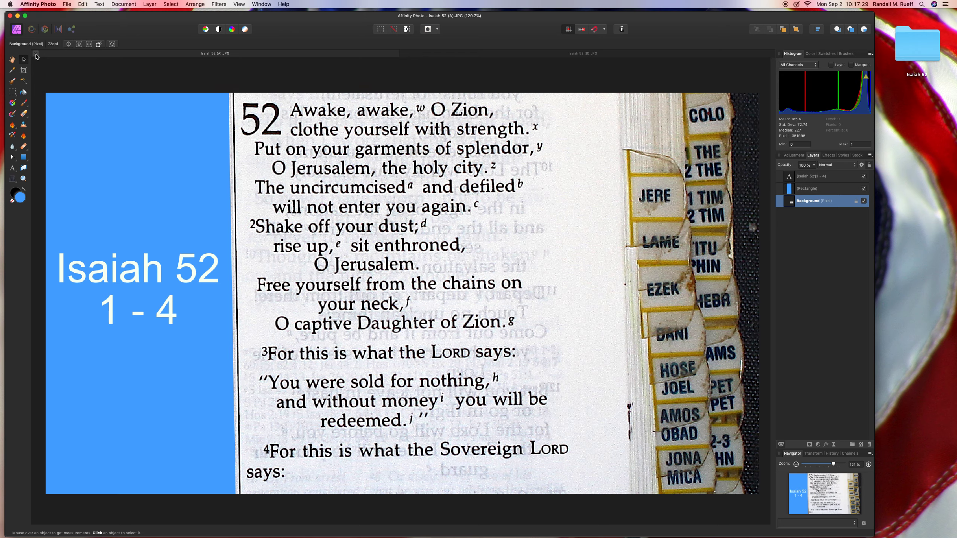
pyautogui.click(36, 53)
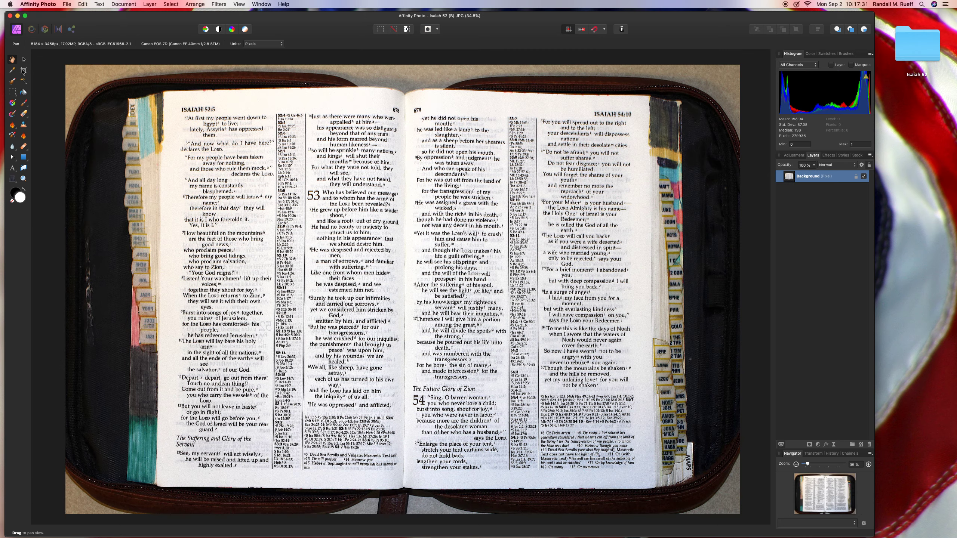
# - Crop the B photo to a 16:9 frame of the two-page spread and save it flattened
pyautogui.click(23, 71)
pyautogui.moveTo(64, 99); pyautogui.dragTo(73, 102)
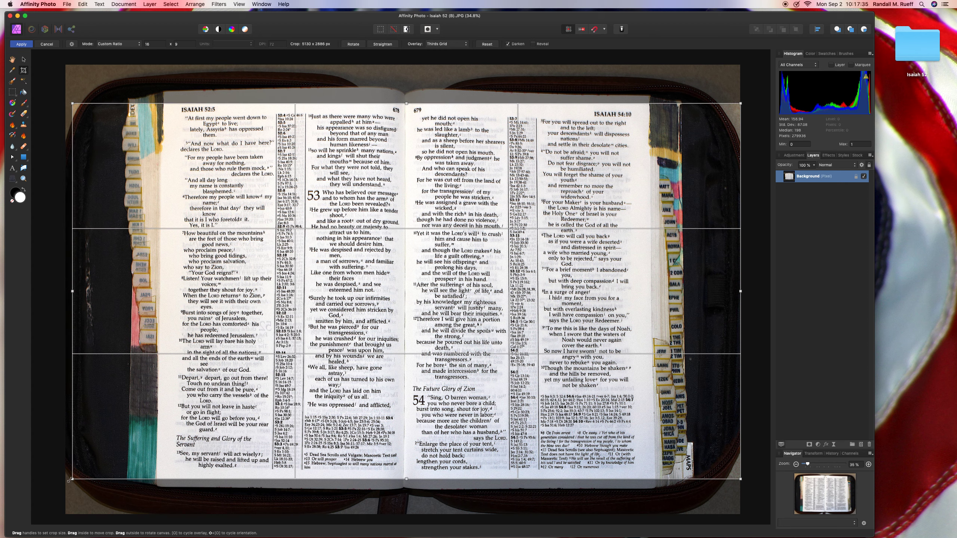
pyautogui.moveTo(73, 479); pyautogui.dragTo(78, 476)
pyautogui.moveTo(211, 378)
pyautogui.mouseDown()
pyautogui.moveTo(273, 378)
pyautogui.moveTo(250, 376)
pyautogui.mouseUp()
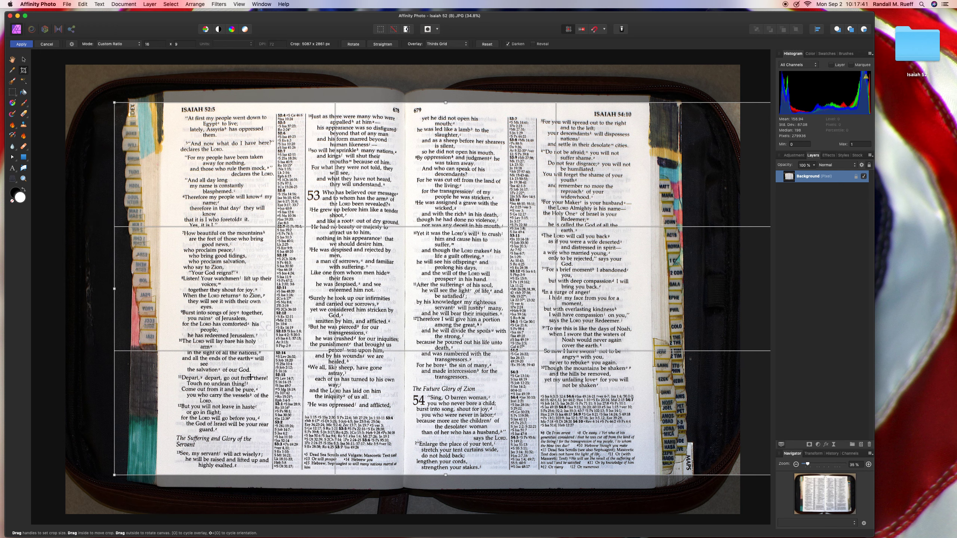
pyautogui.moveTo(250, 376); pyautogui.dragTo(251, 377)
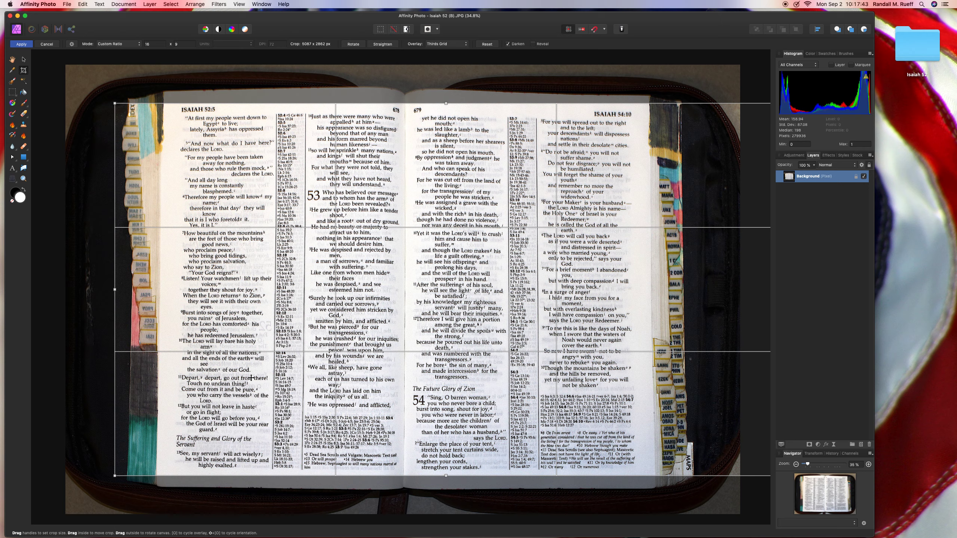
pyautogui.press('Return')
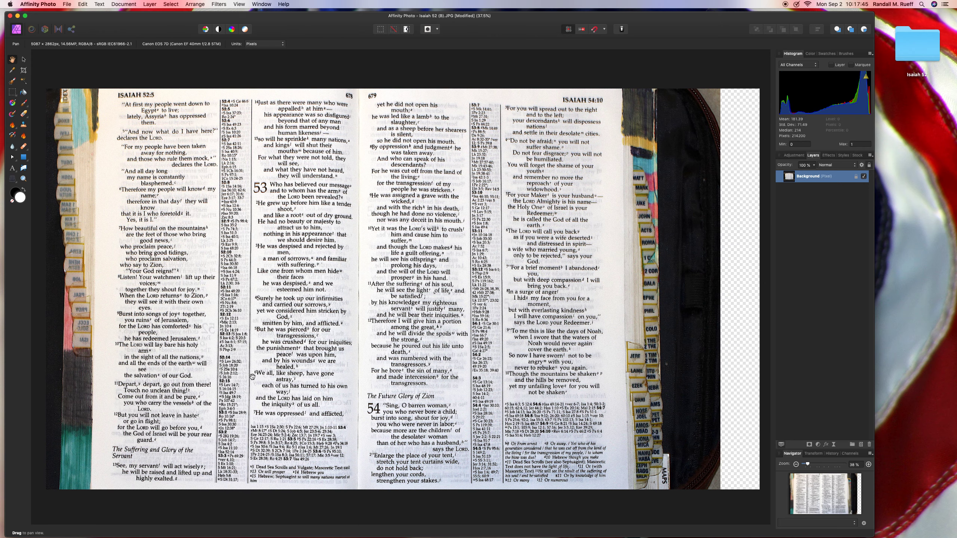
pyautogui.press('super+s')
pyautogui.click(451, 173)
# - Draw a rectangle over the right half of the B photo with a bright green fill
pyautogui.click(29, 161)
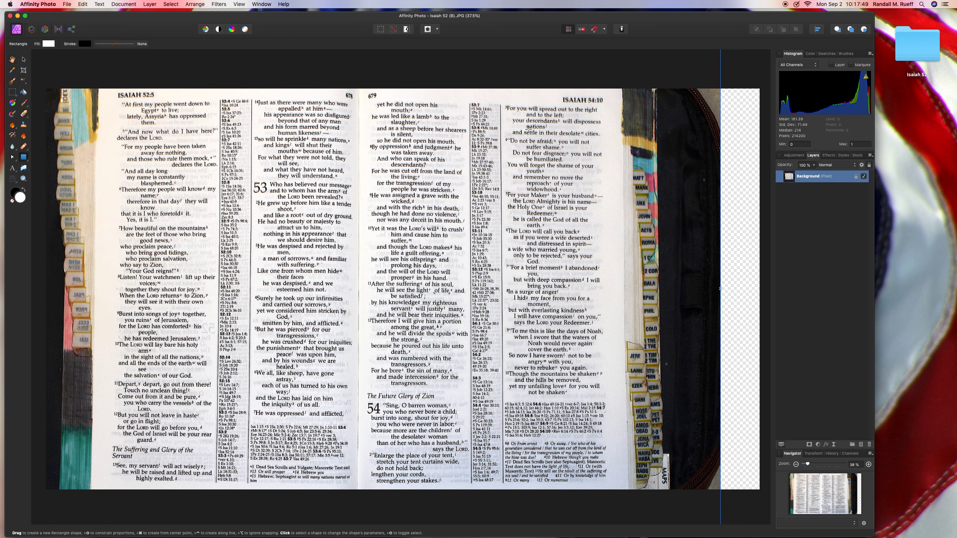
pyautogui.moveTo(763, 86); pyautogui.dragTo(357, 499)
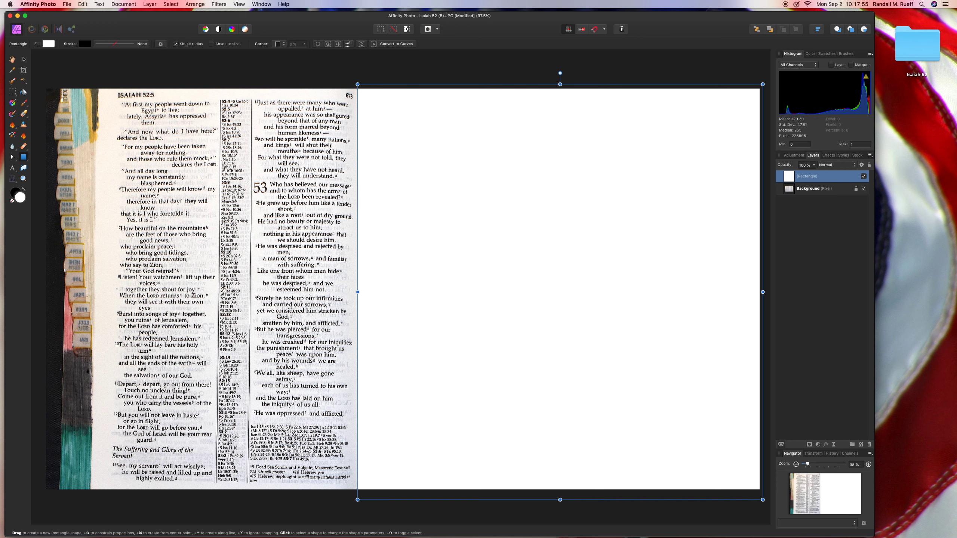
pyautogui.click(49, 44)
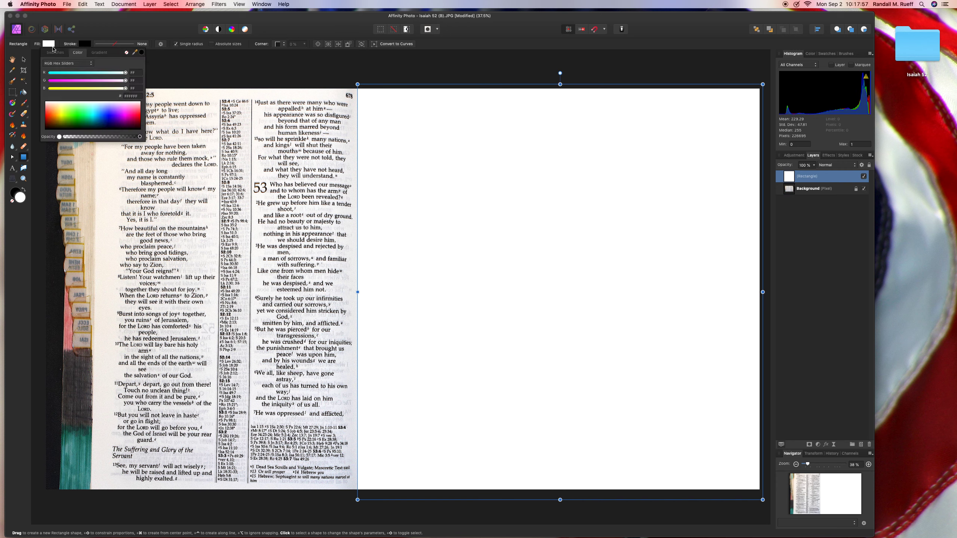
pyautogui.click(77, 111)
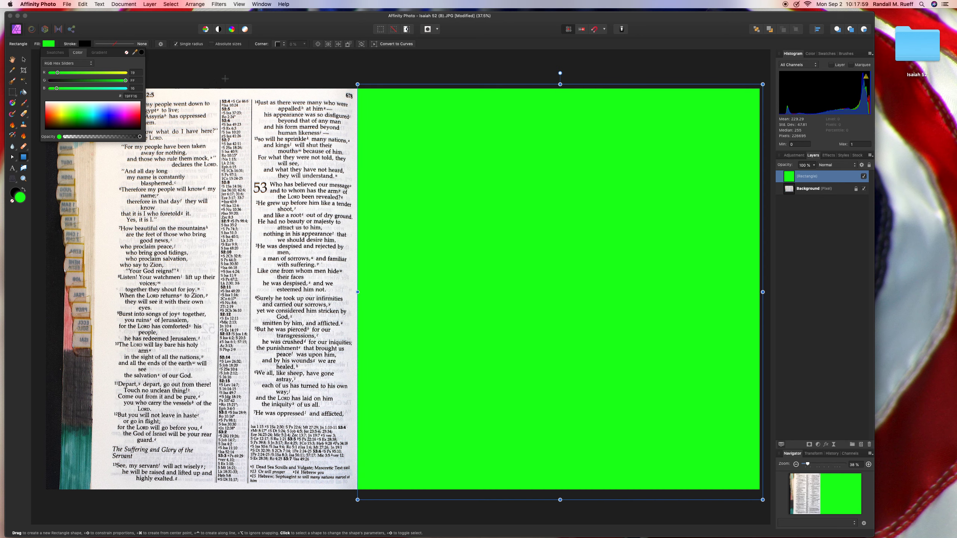
pyautogui.press('a')
pyautogui.click(12, 169)
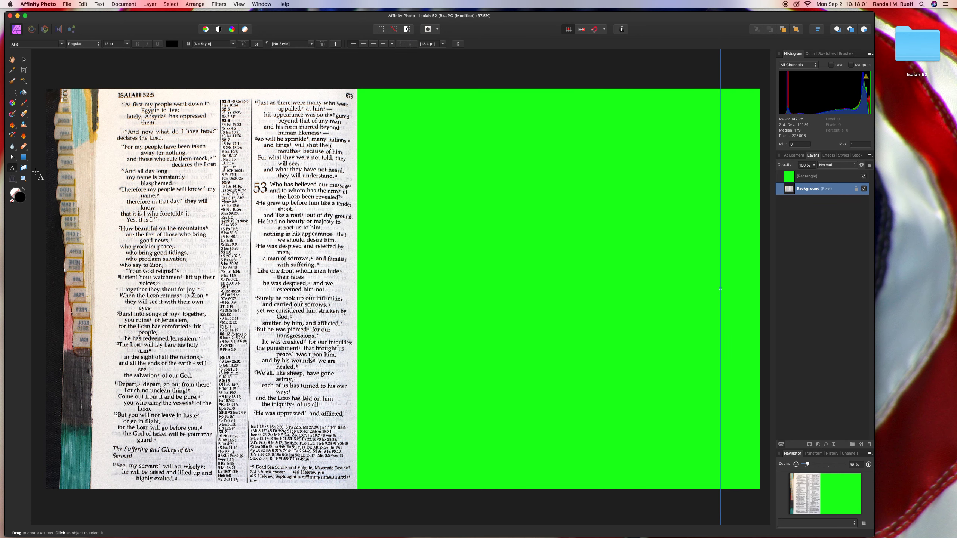
# - Type a two-line label 'Isaiah 52' / '1 -' on the green panel
pyautogui.moveTo(381, 185); pyautogui.dragTo(404, 213)
pyautogui.write('Isaiah')
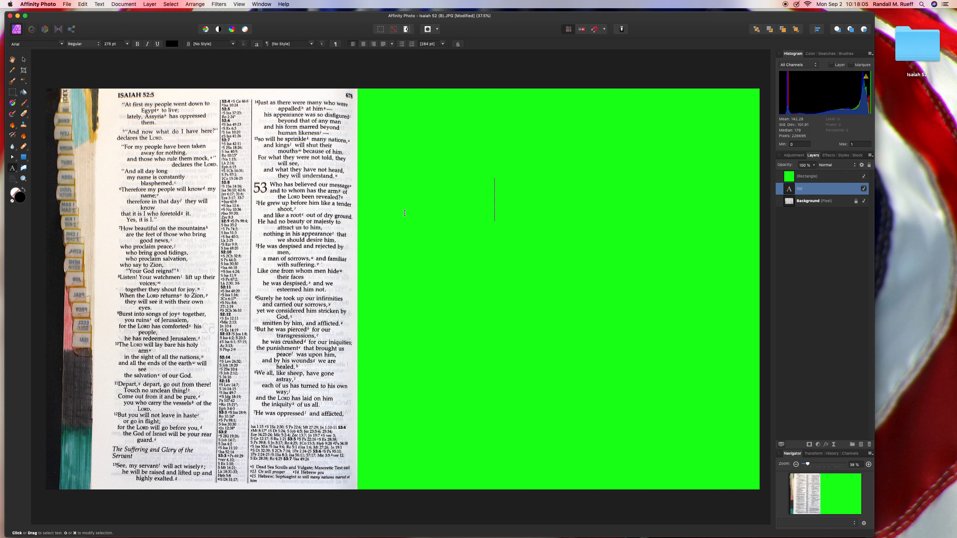
pyautogui.write(' 52')
pyautogui.press('Return')
pyautogui.write('1 -')
pyautogui.press('super+a')
pyautogui.press('Escape')
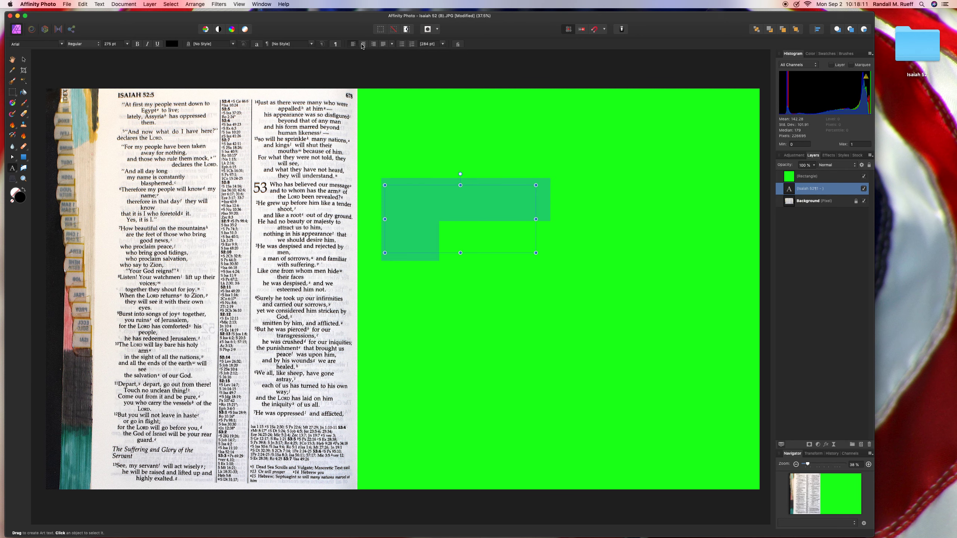
# - Centre the label, make it white, and move it in front of the rectangle
pyautogui.click(363, 45)
pyautogui.click(172, 44)
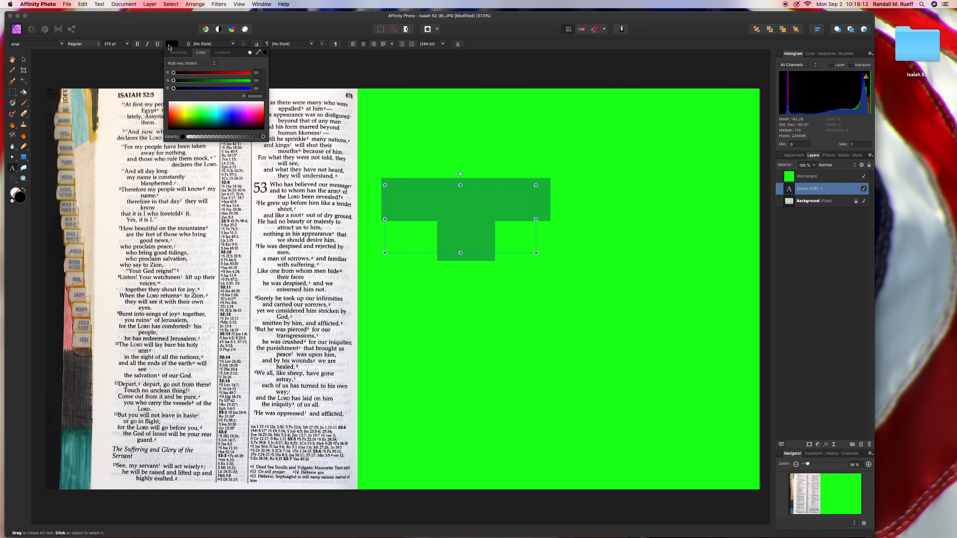
pyautogui.click(200, 101)
pyautogui.click(201, 3)
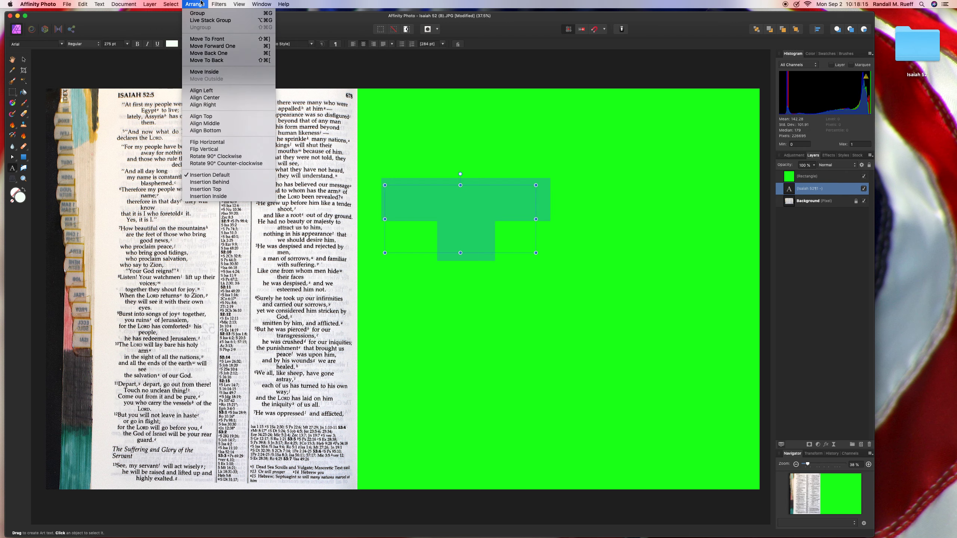
pyautogui.click(206, 39)
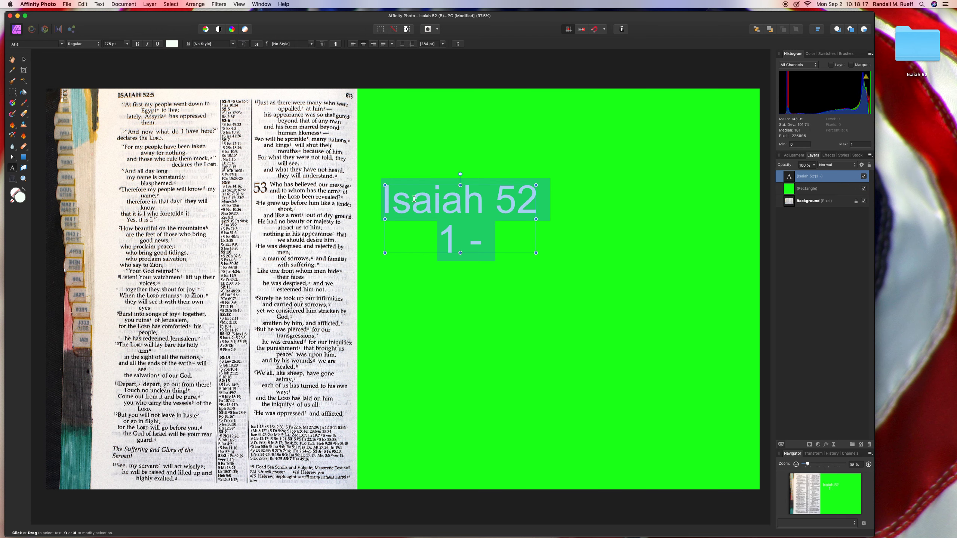
# - Change the label's second line to '4 - 15'
pyautogui.click(496, 244)
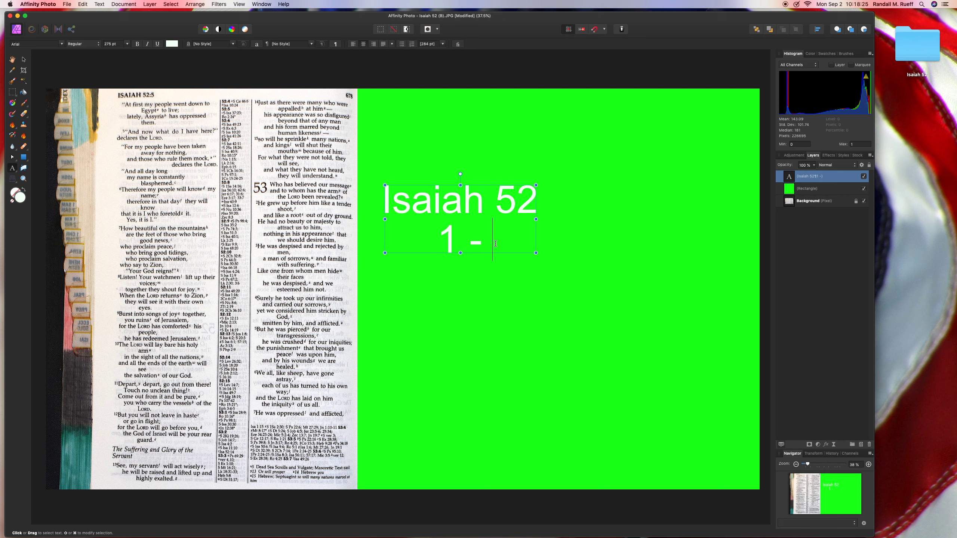
pyautogui.press('BackSpace')
pyautogui.press('BackSpace')
pyautogui.press('BackSpace')
pyautogui.press('BackSpace')
pyautogui.write('4 - ')
pyautogui.write('15')
pyautogui.press('Escape')
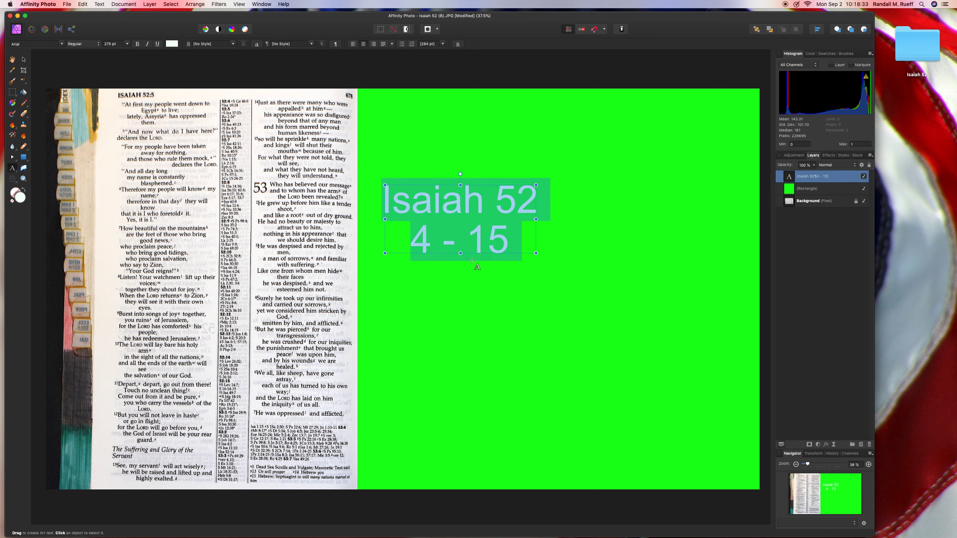
pyautogui.click(23, 59)
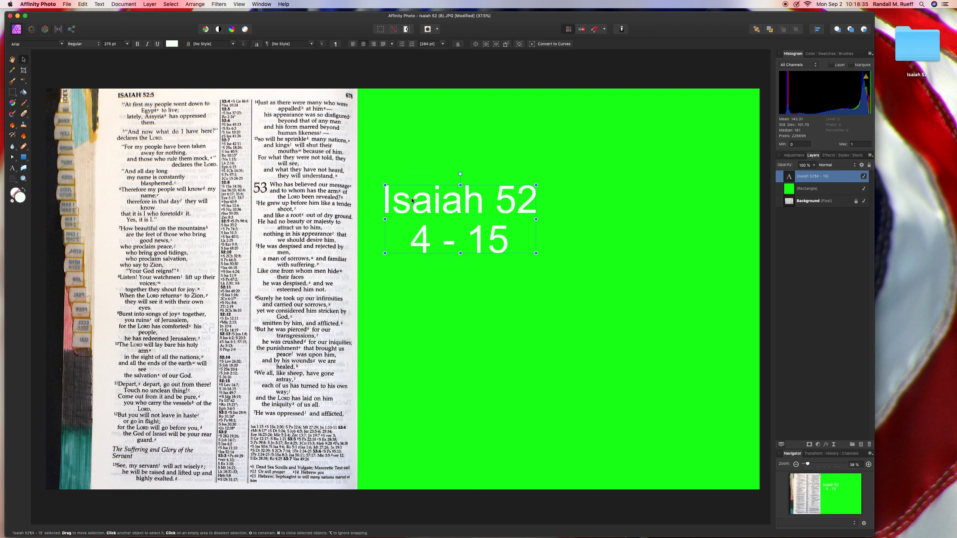
# - Enlarge the 'Isaiah 52 4 - 15' label to span most of the green panel and reposition it
pyautogui.moveTo(412, 201); pyautogui.dragTo(400, 199)
pyautogui.moveTo(522, 250); pyautogui.dragTo(727, 380)
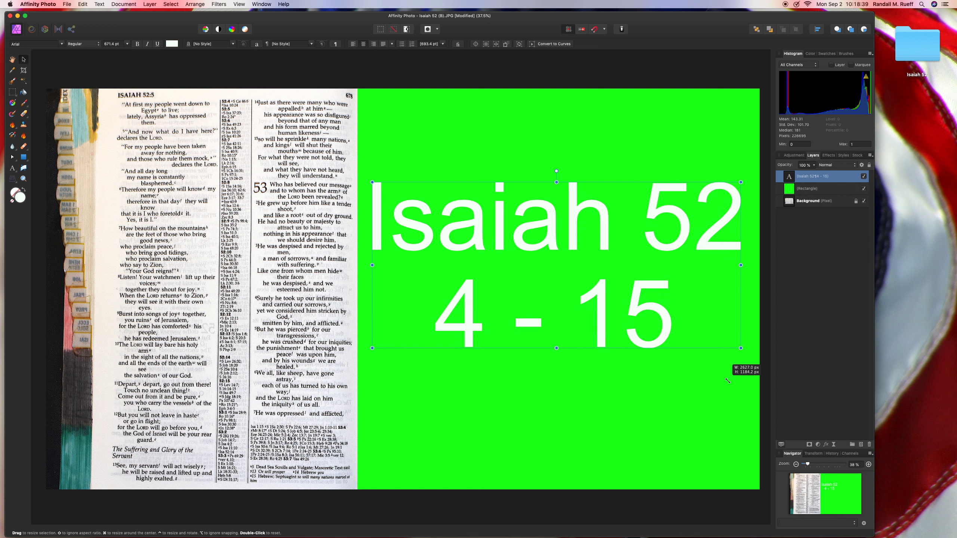
pyautogui.moveTo(728, 380); pyautogui.dragTo(724, 379)
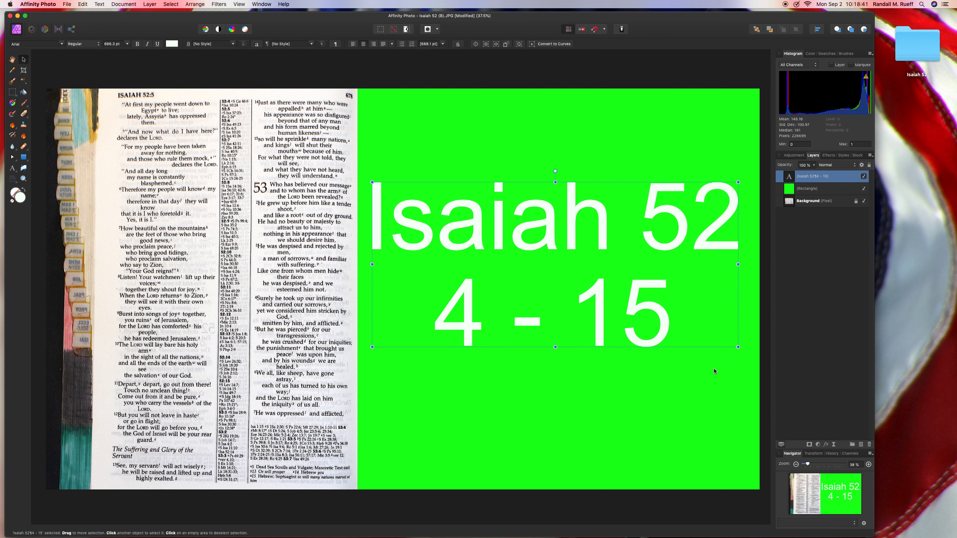
pyautogui.moveTo(641, 272); pyautogui.dragTo(646, 286)
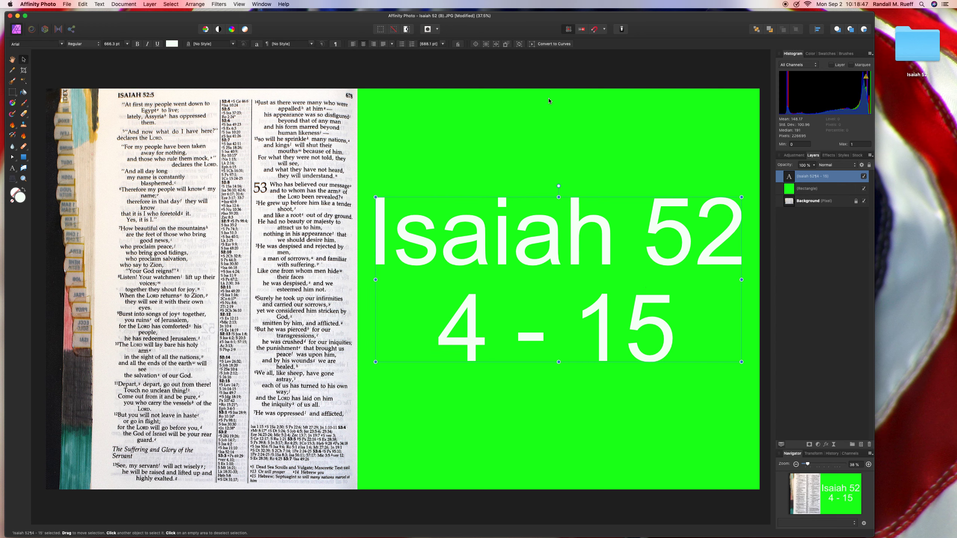
pyautogui.moveTo(546, 66); pyautogui.dragTo(551, 68)
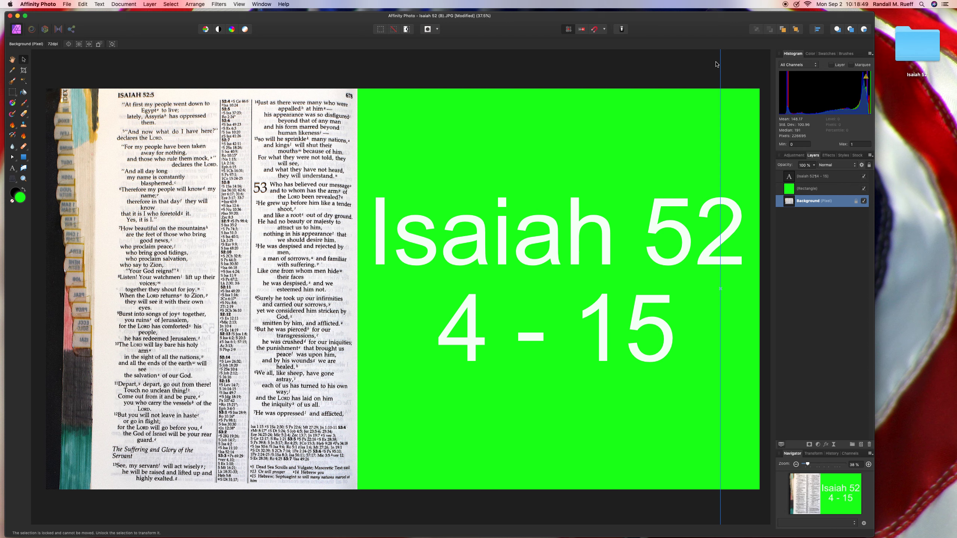
# - Save the B photo flattened, close it and quit Affinity Photo
pyautogui.click(727, 63)
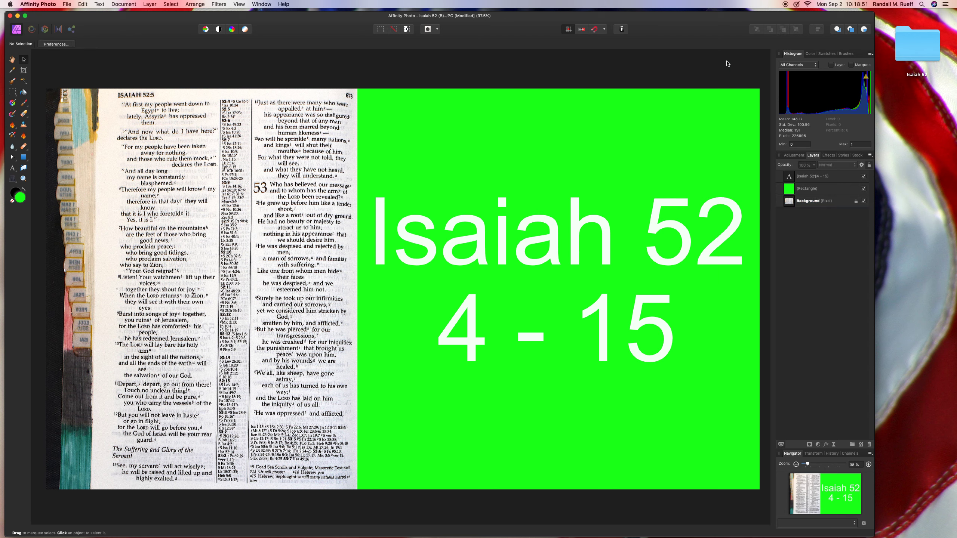
pyautogui.press('super+s')
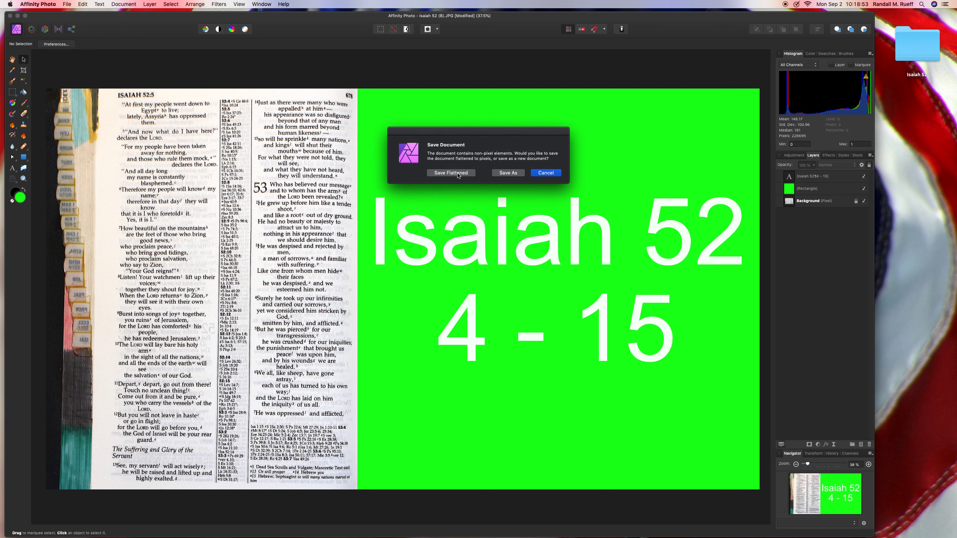
pyautogui.click(458, 175)
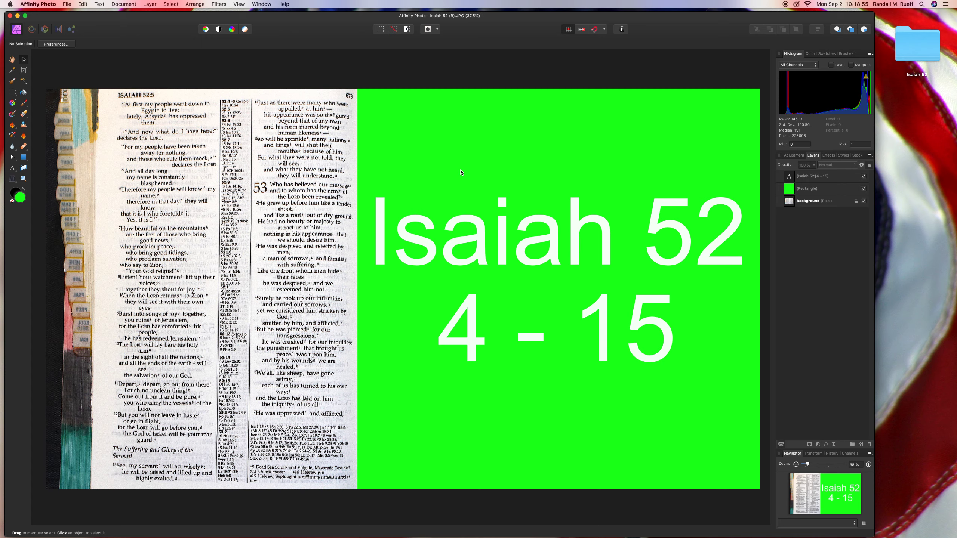
pyautogui.press('super+w')
pyautogui.press('super+q')
pyautogui.doubleClick(917, 47)
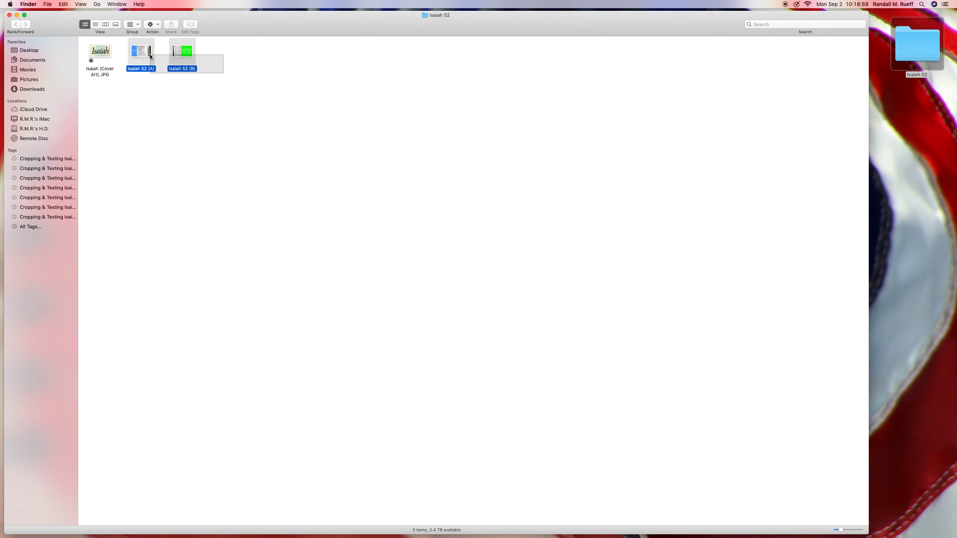
# - Lock both Isaiah 52 (A) and (B) files via their Get Info panel
pyautogui.moveTo(170, 57); pyautogui.dragTo(150, 56)
pyautogui.press('ctrl+super+i')
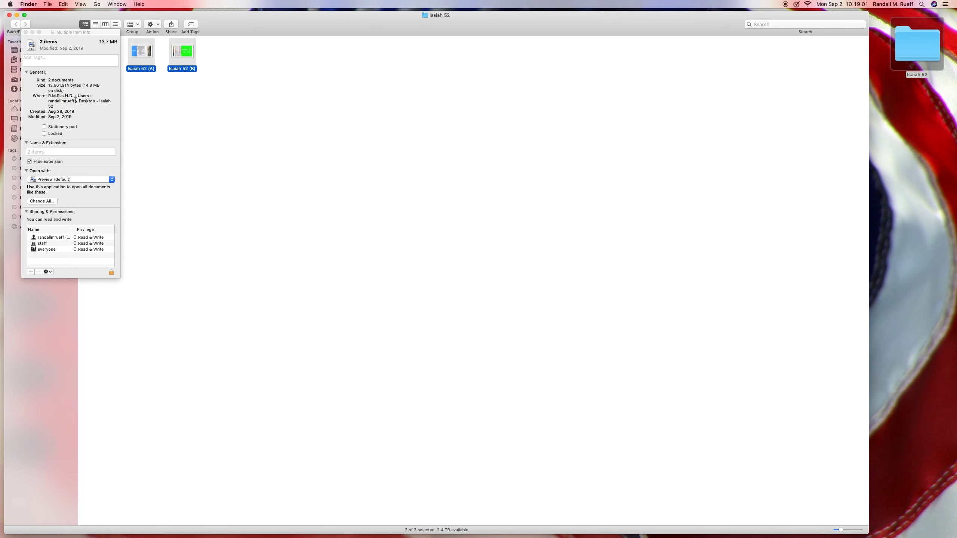
pyautogui.click(44, 134)
pyautogui.click(26, 32)
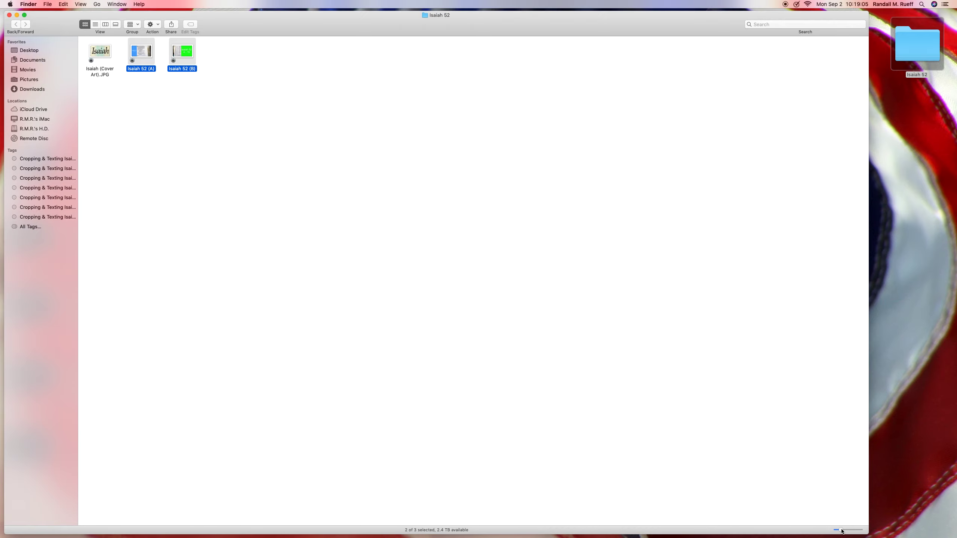
# - Show the folder as large thumbnails and open Isaiah 52 (B) in Preview
pyautogui.moveTo(842, 531); pyautogui.dragTo(856, 530)
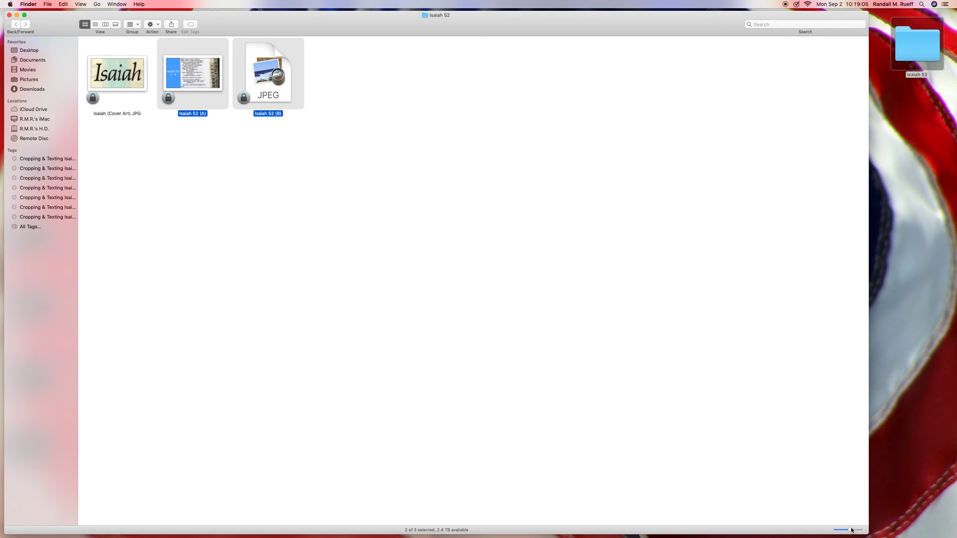
pyautogui.click(500, 253)
pyautogui.doubleClick(446, 86)
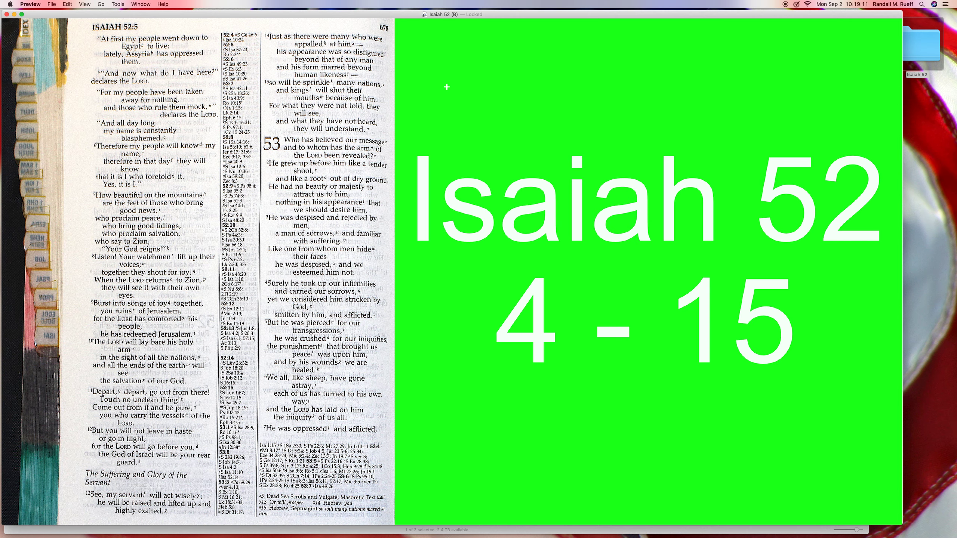
# - Close the Isaiah 52 (B) preview and view Isaiah 52 (A) with its blue '1 - 4' panel
pyautogui.press('super+w')
pyautogui.doubleClick(318, 107)
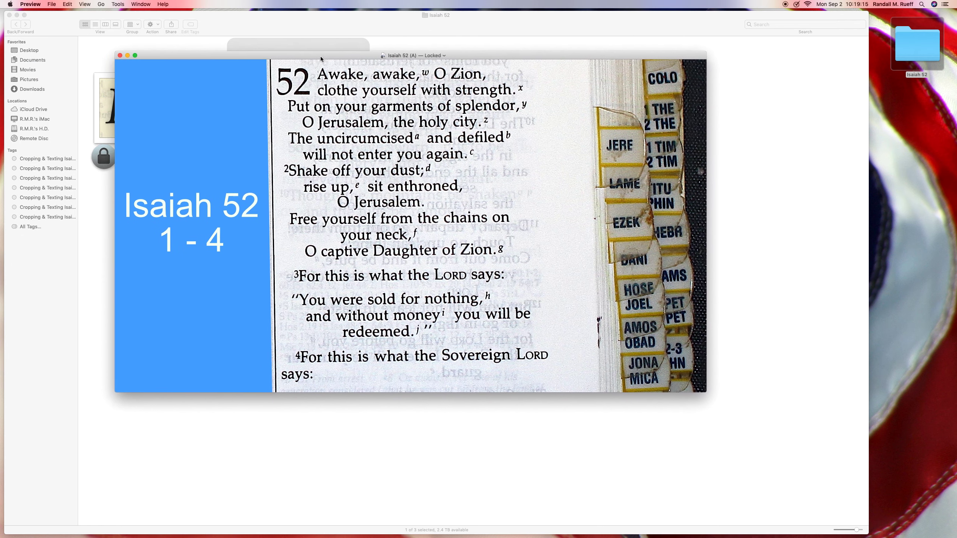
pyautogui.moveTo(207, 11); pyautogui.dragTo(341, 85)
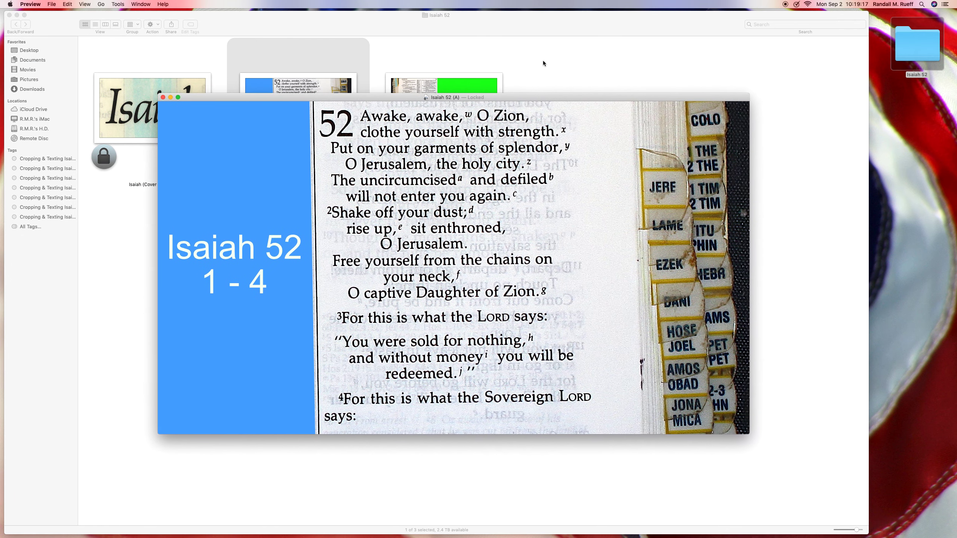